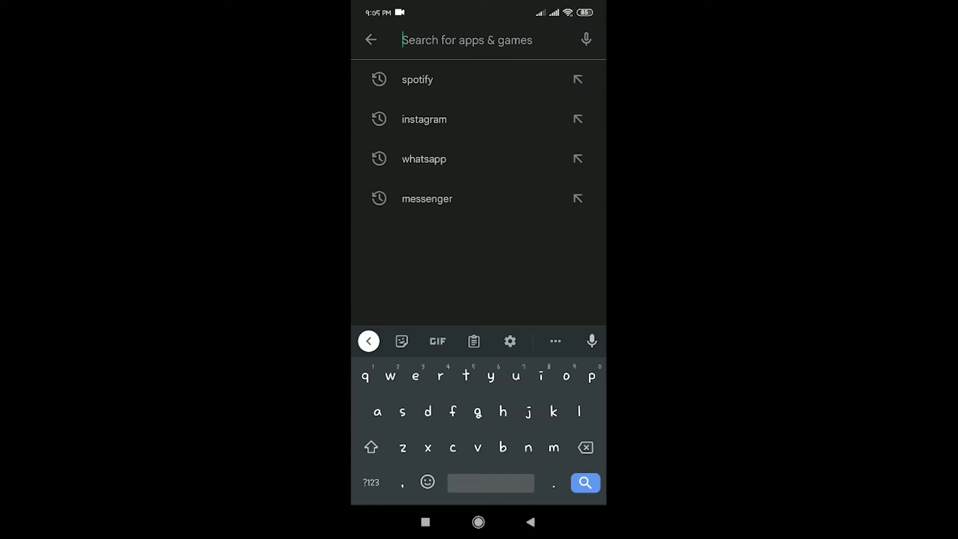
type("spot")
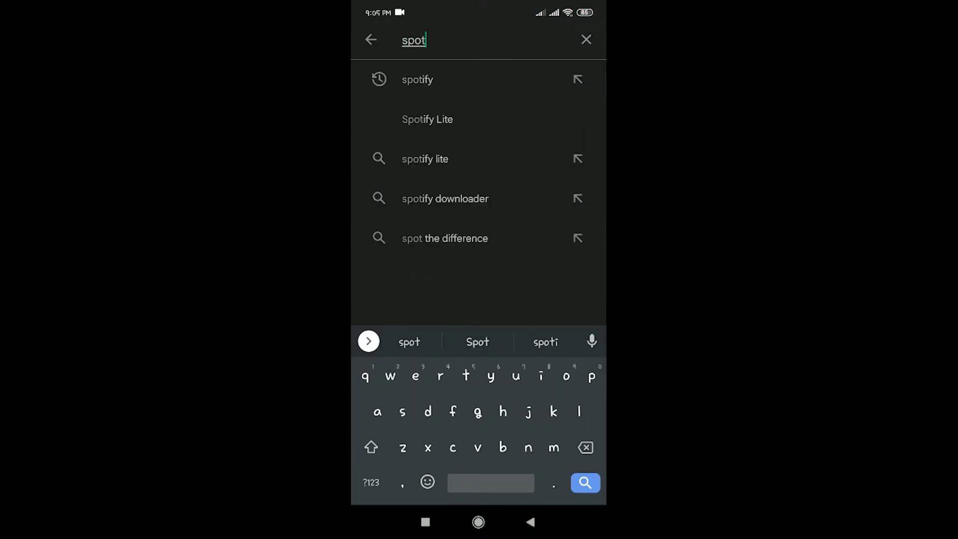
Open Android Settings and go to Apps > Manage apps to list installed apps
left_click(417, 79)
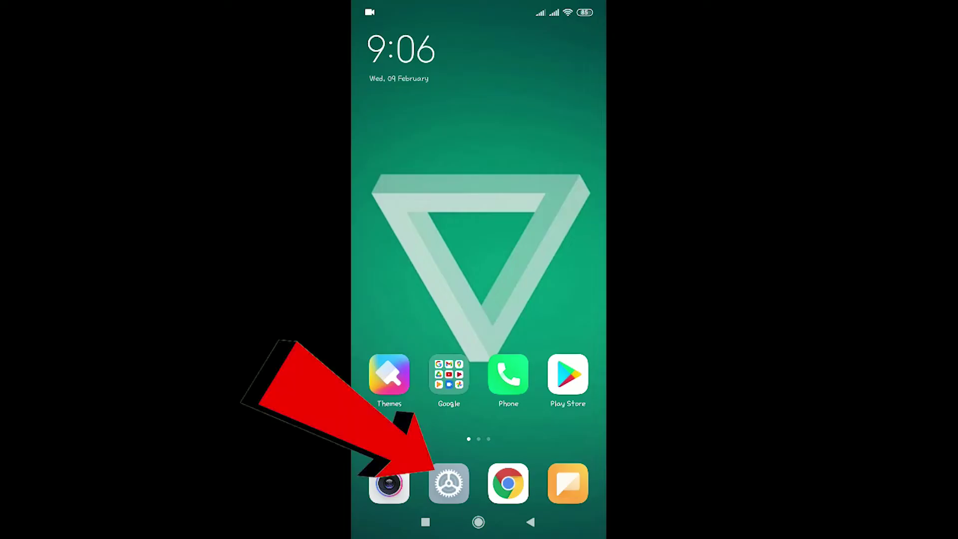
left_click(449, 484)
scroll(479, 300, "down", 3)
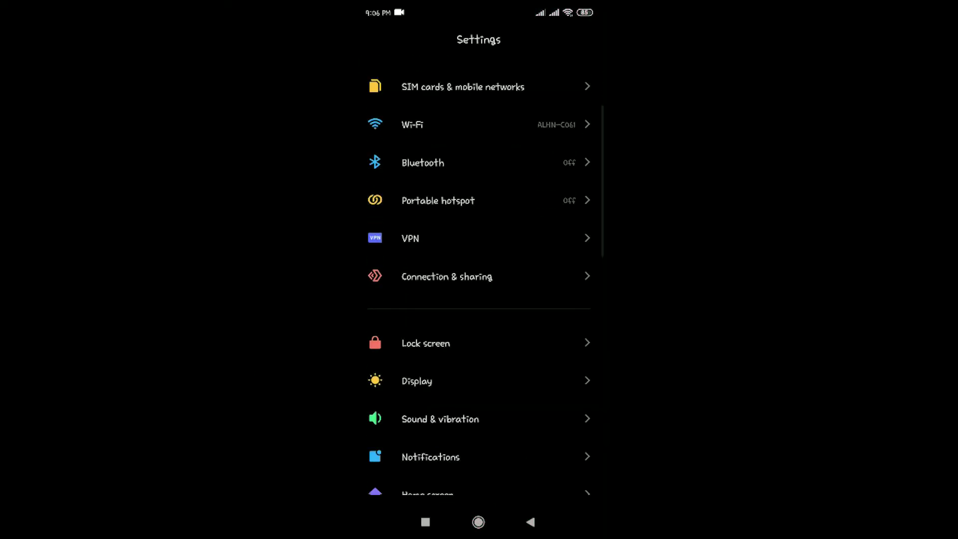
scroll(479, 300, "down", 5)
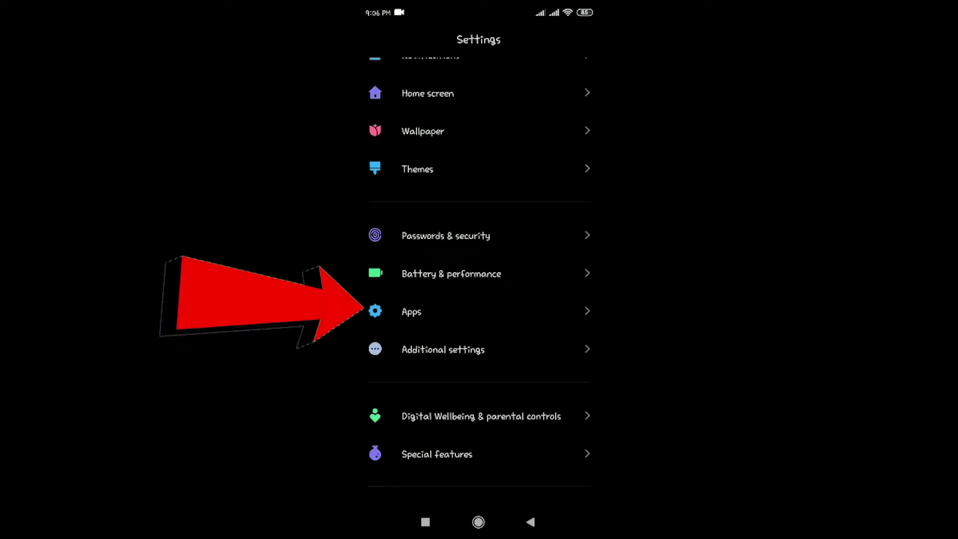
left_click(412, 312)
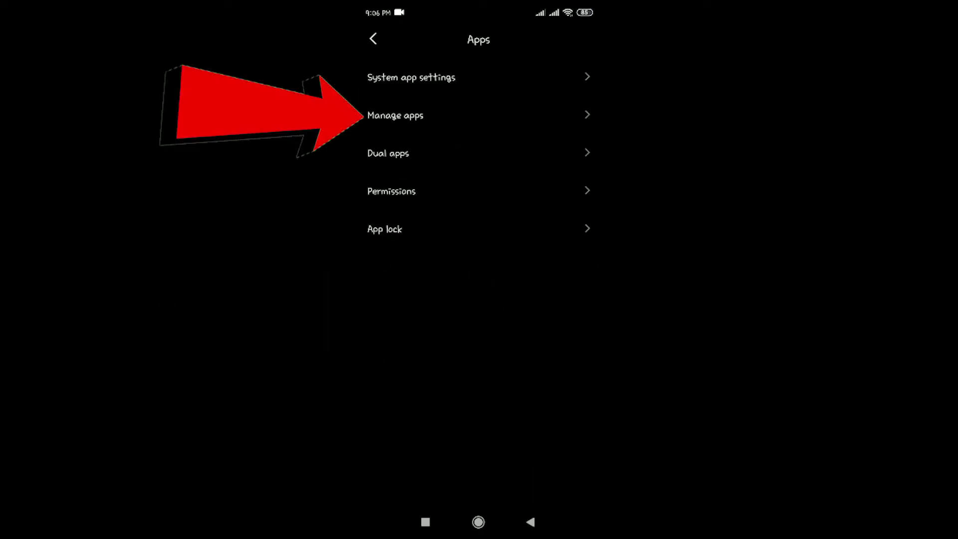
left_click(395, 115)
Find Spotify via 'spoti' and view its storage details (218MB total, 2.02MB cache)
left_click(476, 161)
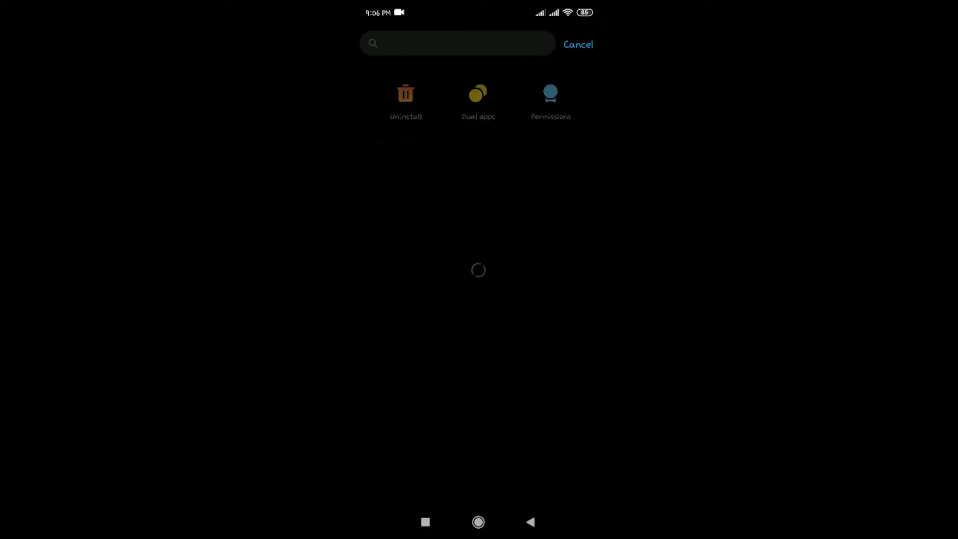
type("spo")
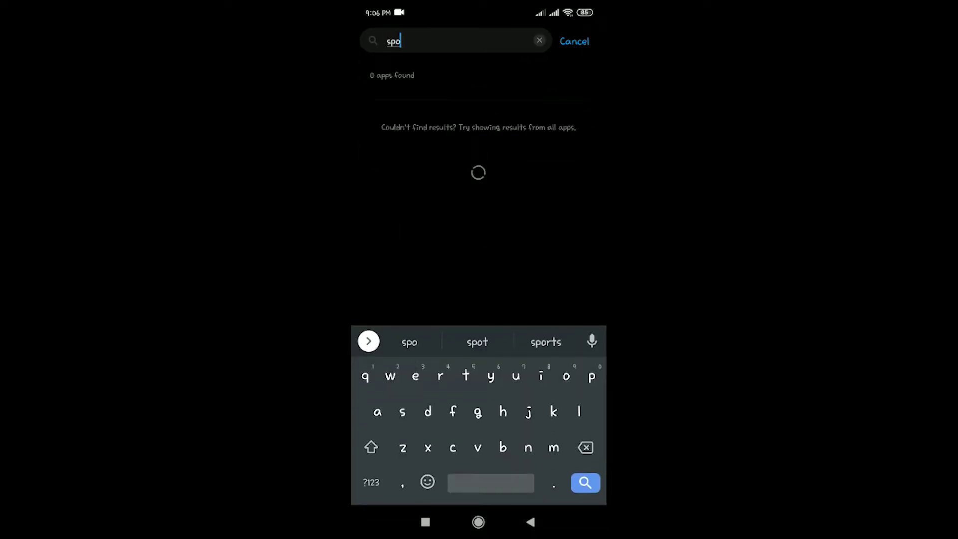
type("ti")
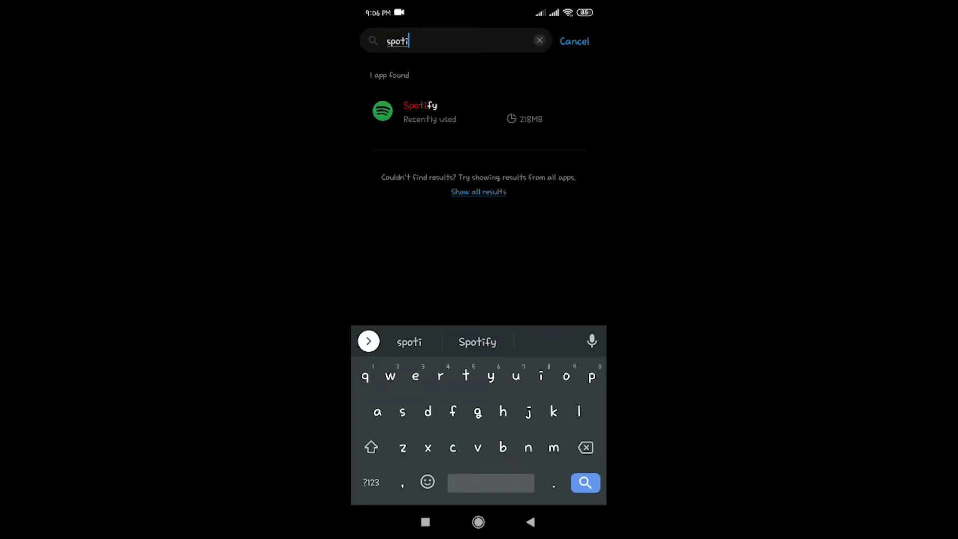
left_click(419, 111)
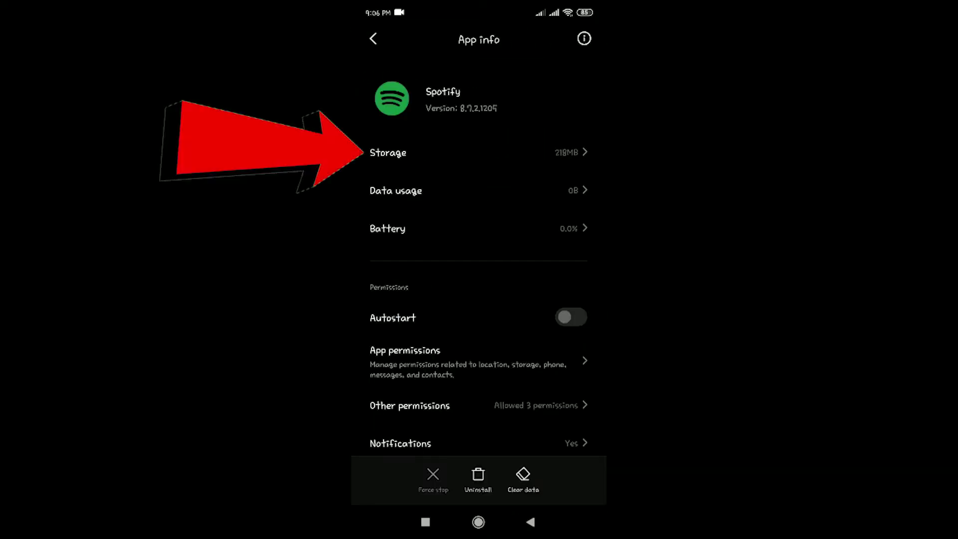
left_click(388, 152)
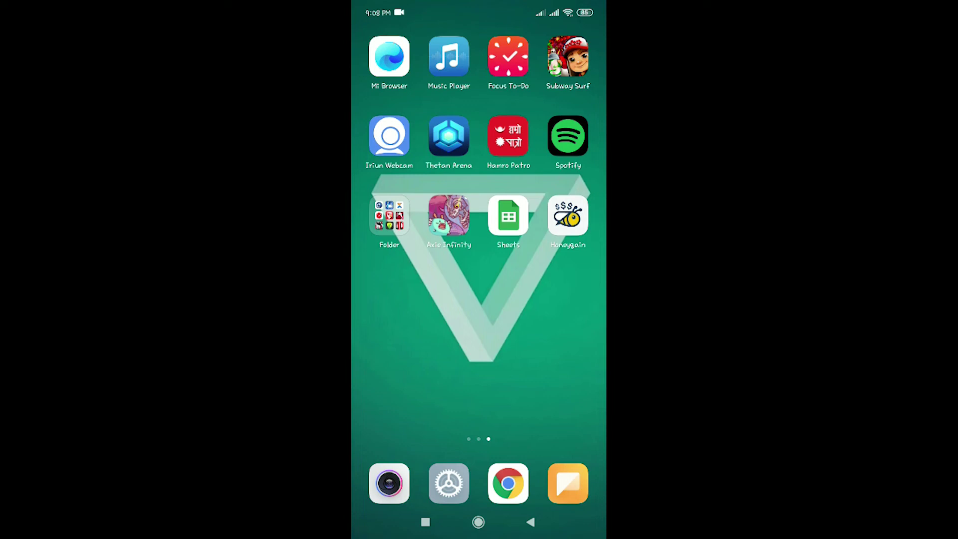
Bring up the Spotify icon's shortcut menu showing the Uninstall option
left_click(567, 136)
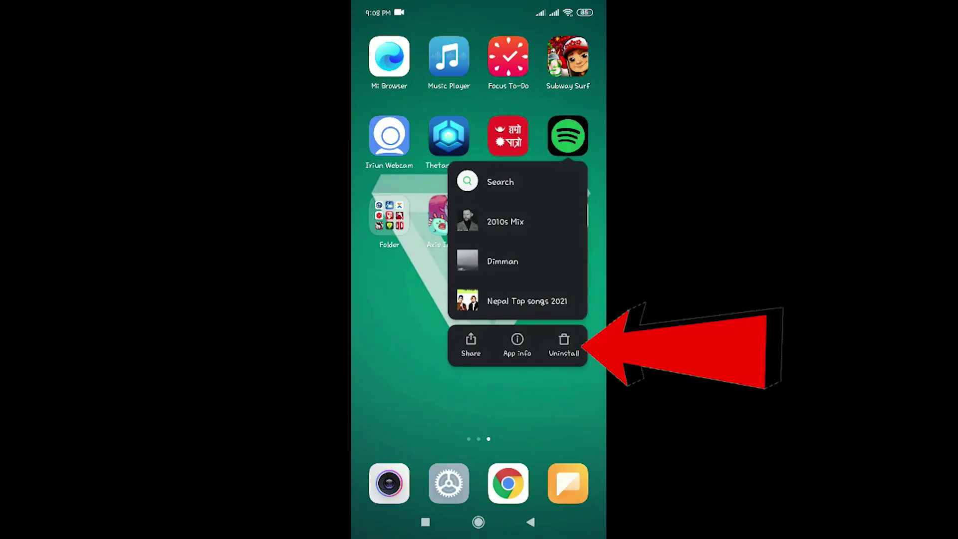
scroll(479, 262, "left", 1)
scroll(479, 262, "left", 1)
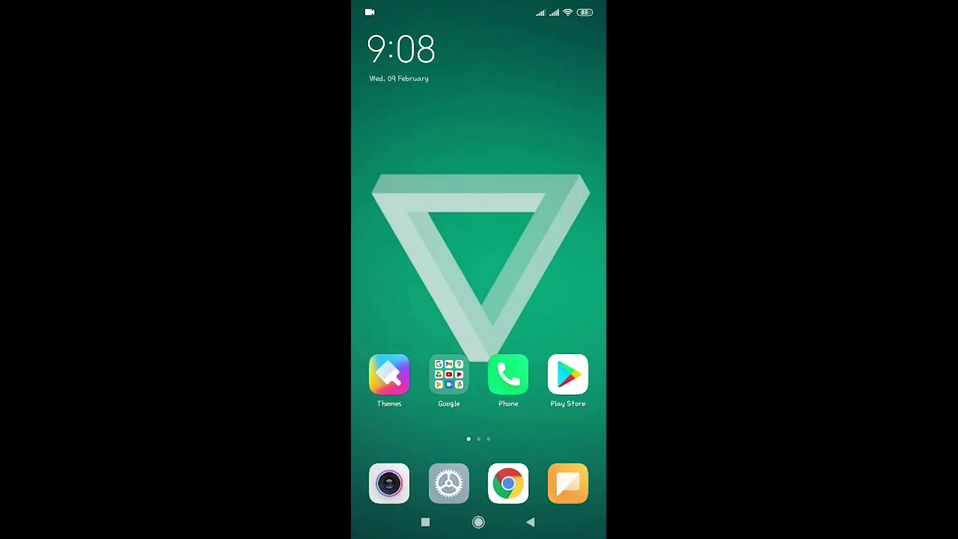
left_click(567, 374)
left_click(419, 39)
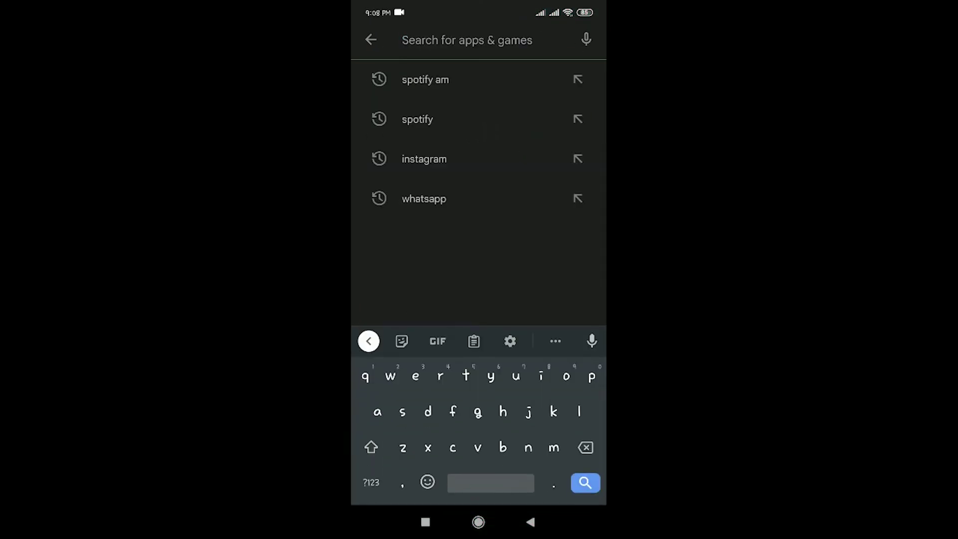
type("spo")
left_click(417, 119)
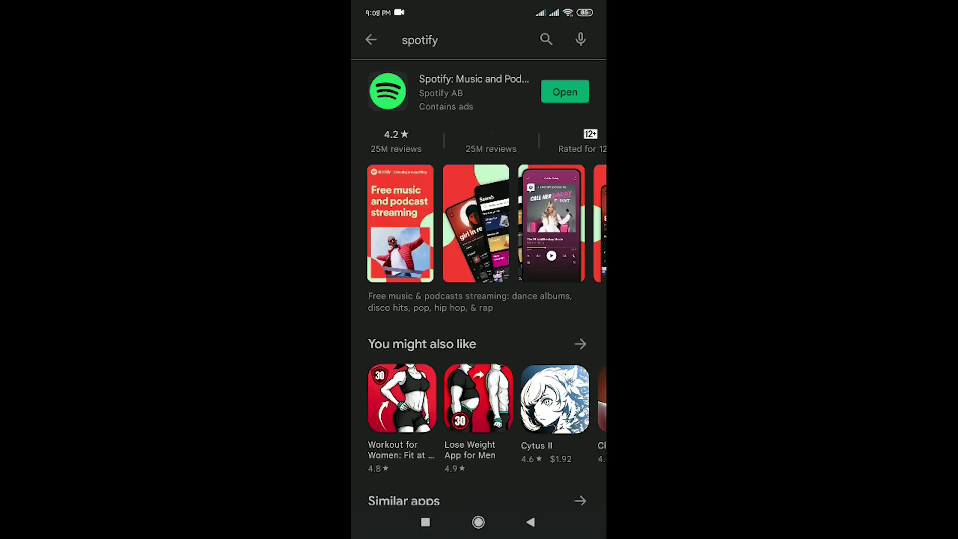